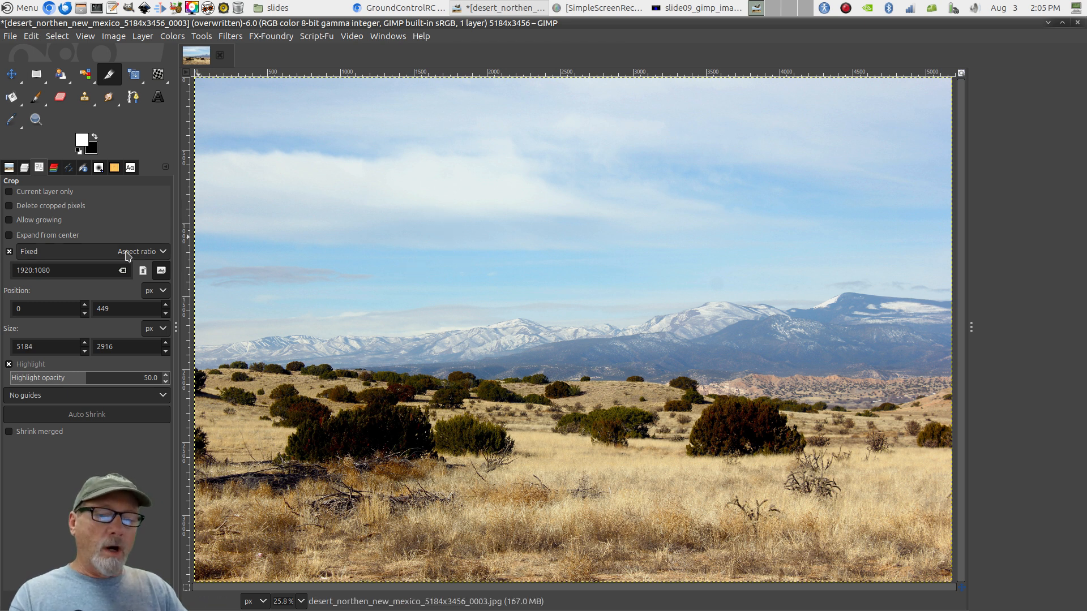
# Clear the 1920:1080 value from the Crop tool's aspect ratio field
pyautogui.moveTo(70, 270); pyautogui.dragTo(2, 272)
pyautogui.press('BackSpace')
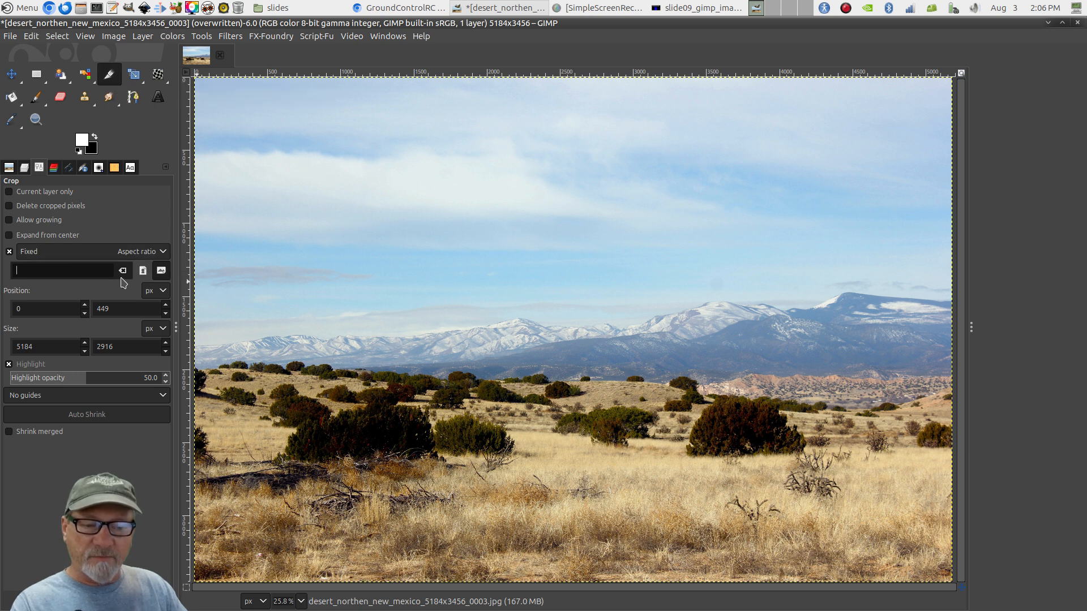
# Keep the crop fixed to Aspect ratio and replace 5184:3456 with 16:9
pyautogui.click(127, 256)
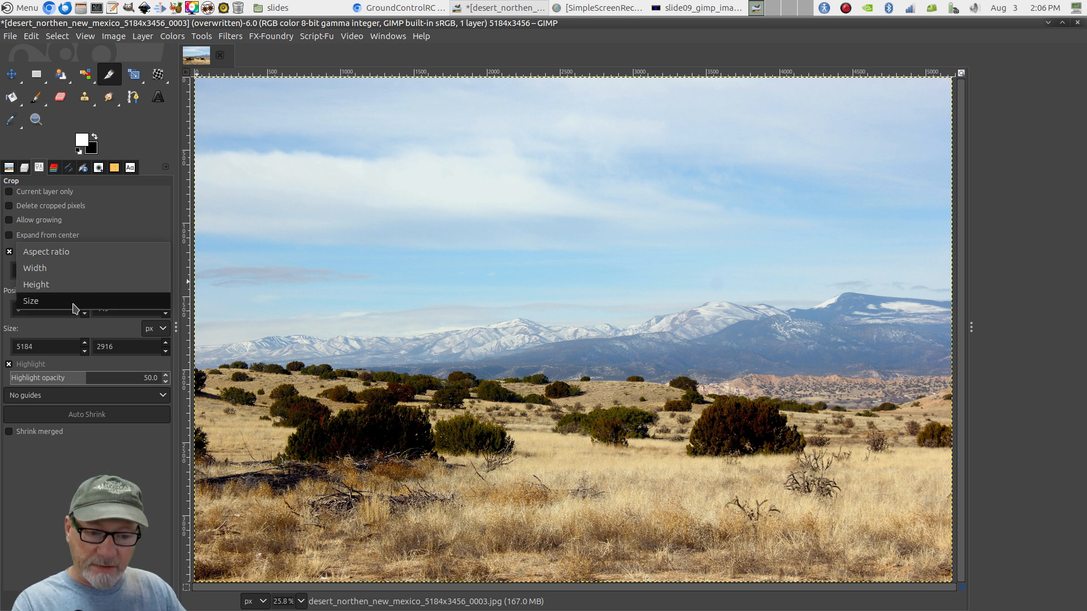
pyautogui.click(103, 218)
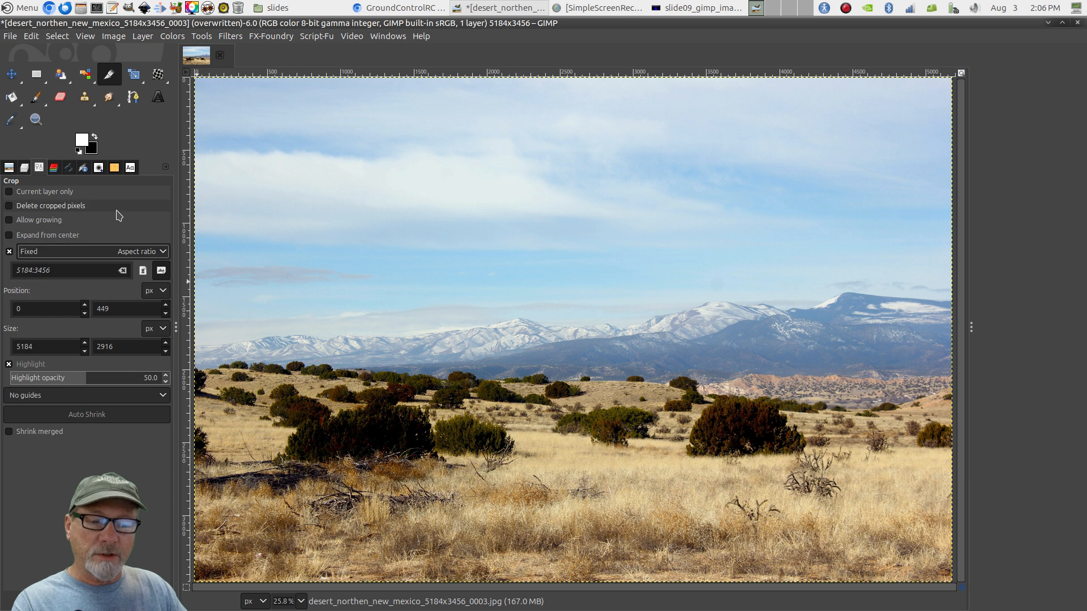
pyautogui.moveTo(58, 268); pyautogui.dragTo(1, 274)
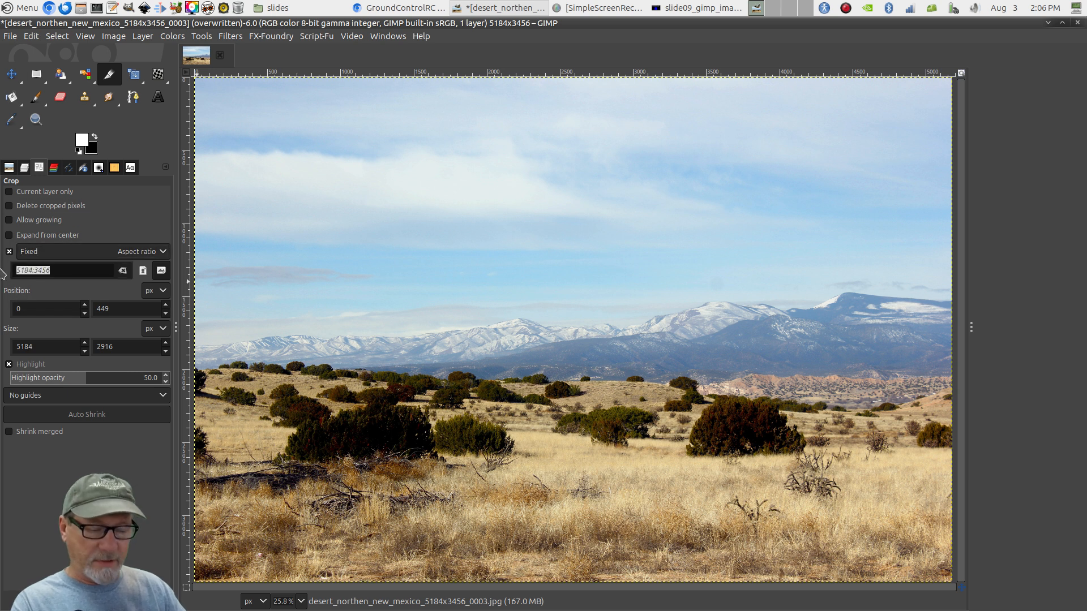
pyautogui.write('16:9')
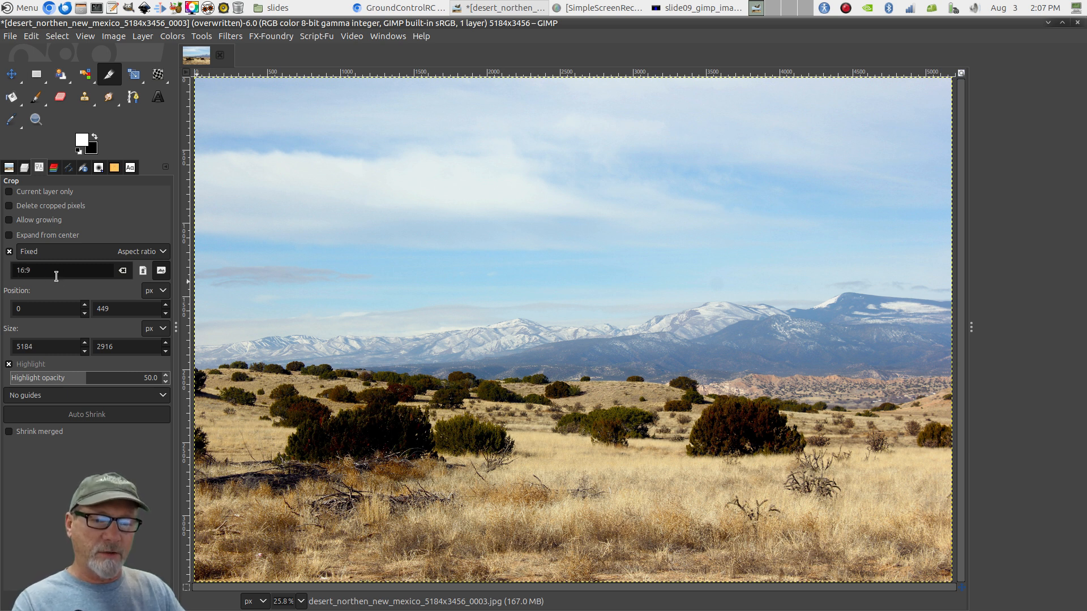
# Crop the photo to a full-width 5184×2916 16:9 band, shifted down to trim sky
pyautogui.moveTo(202, 119); pyautogui.dragTo(937, 135)
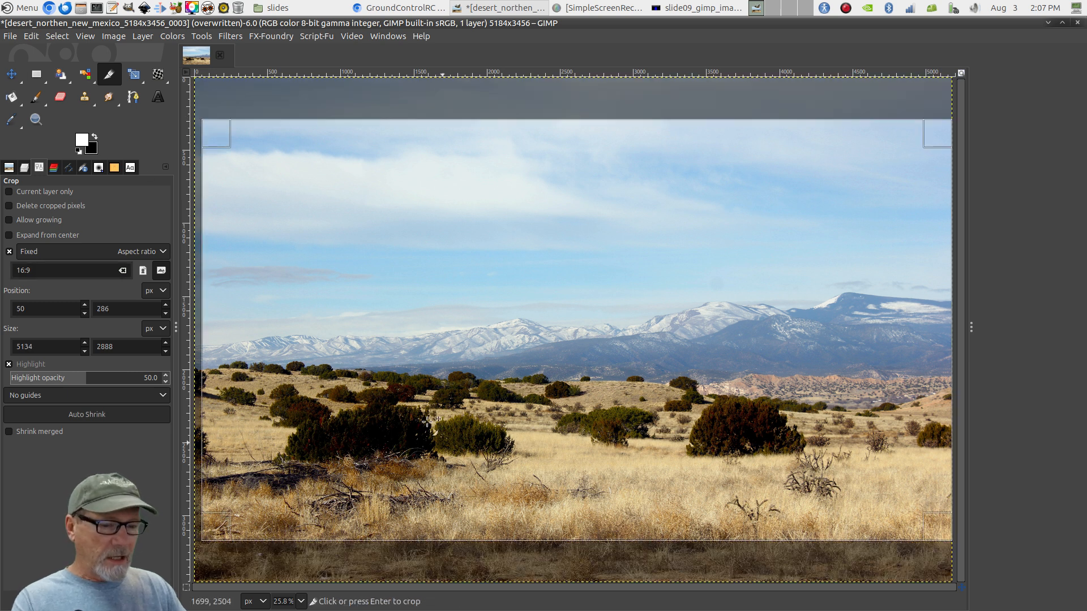
pyautogui.moveTo(206, 140); pyautogui.dragTo(195, 134)
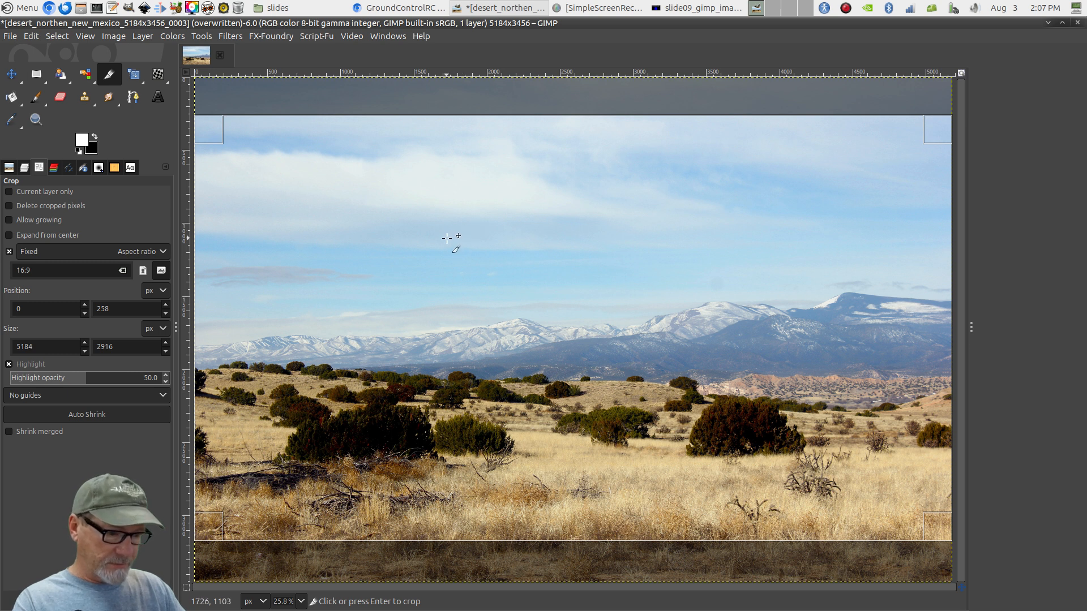
pyautogui.moveTo(447, 238); pyautogui.dragTo(439, 268)
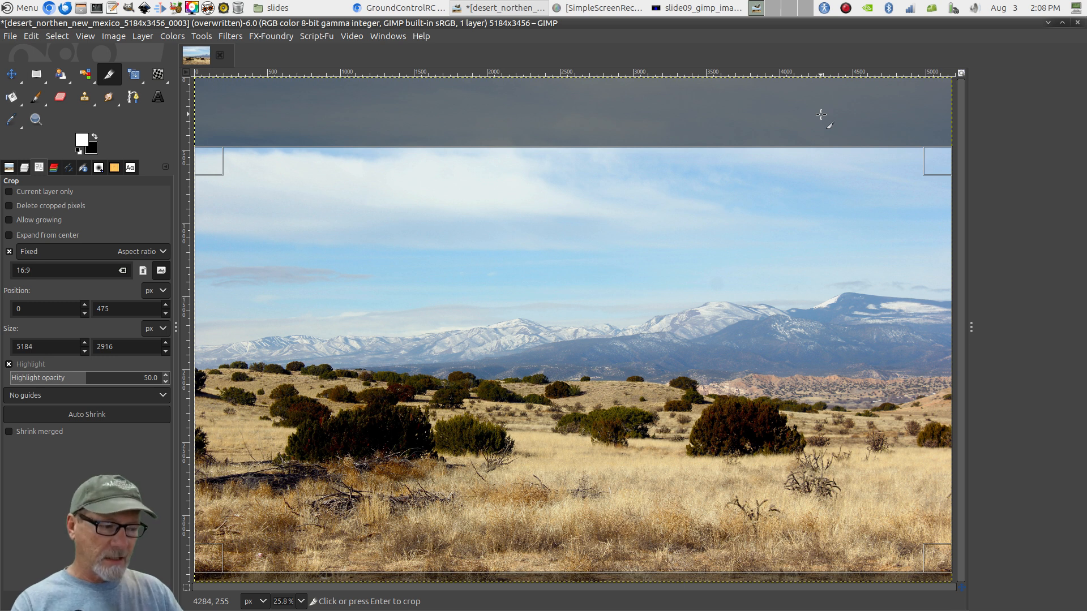
pyautogui.click(531, 288)
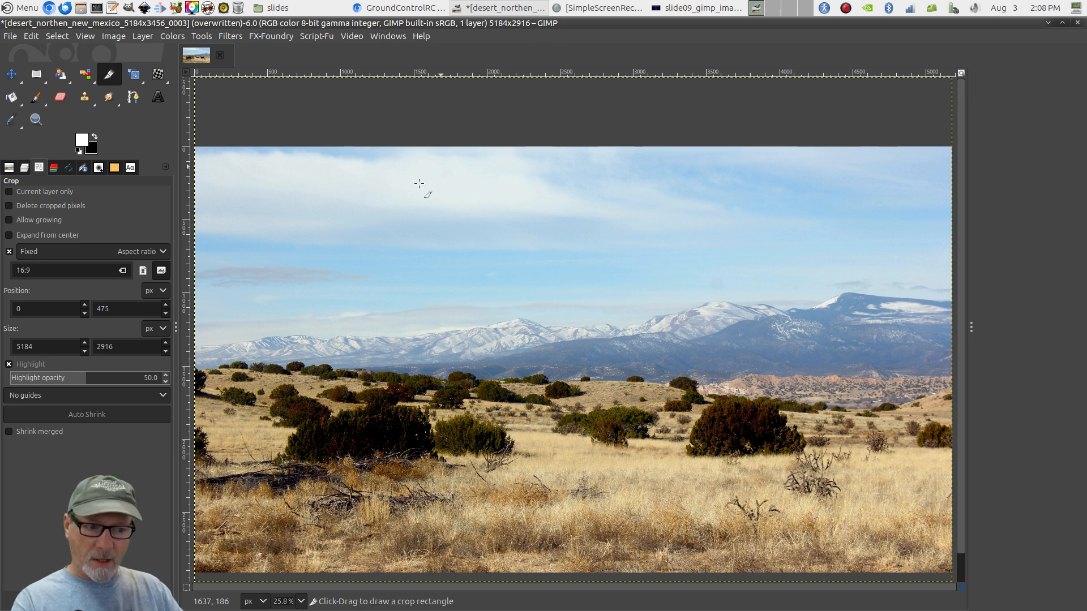
# Scale the cropped image to width 1920 and height 1080 pixels with Scale Image
pyautogui.rightClick(355, 217)
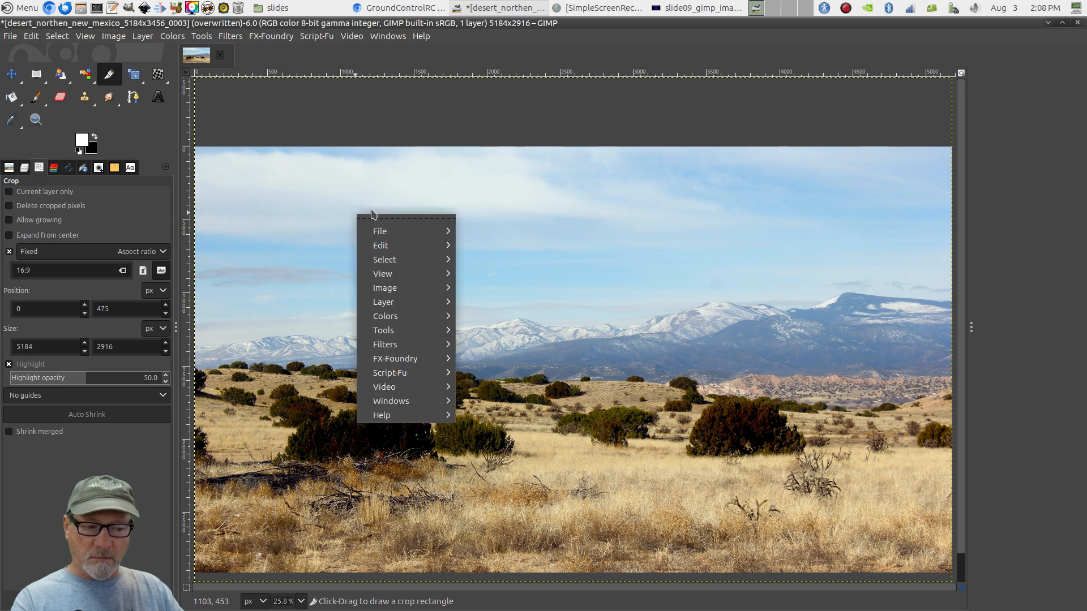
pyautogui.moveTo(392, 289)
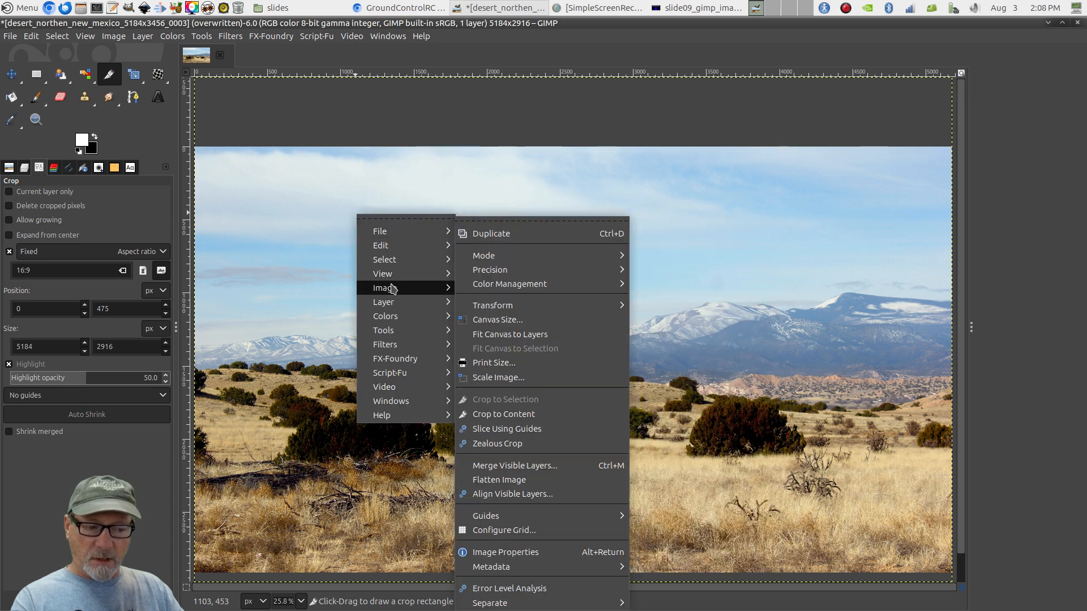
pyautogui.click(501, 377)
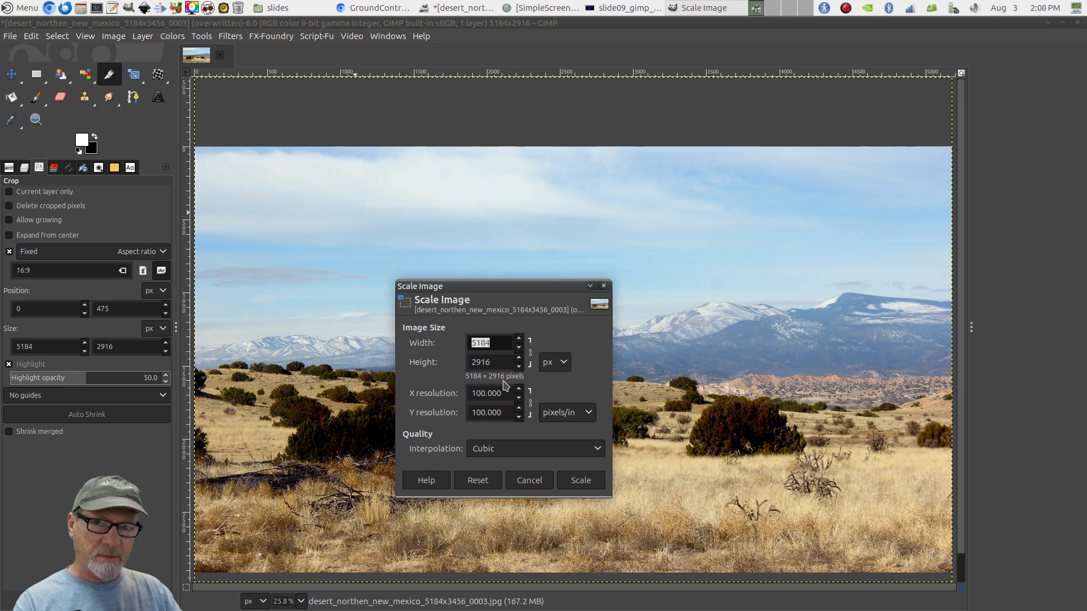
pyautogui.moveTo(499, 345); pyautogui.dragTo(460, 342)
pyautogui.write('1920')
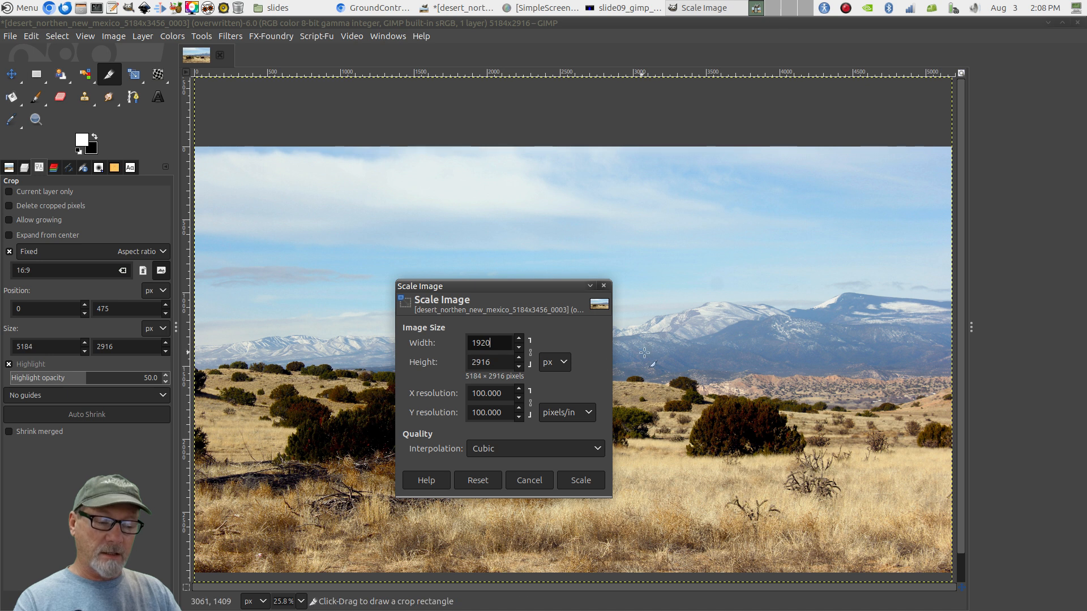
pyautogui.press('Tab')
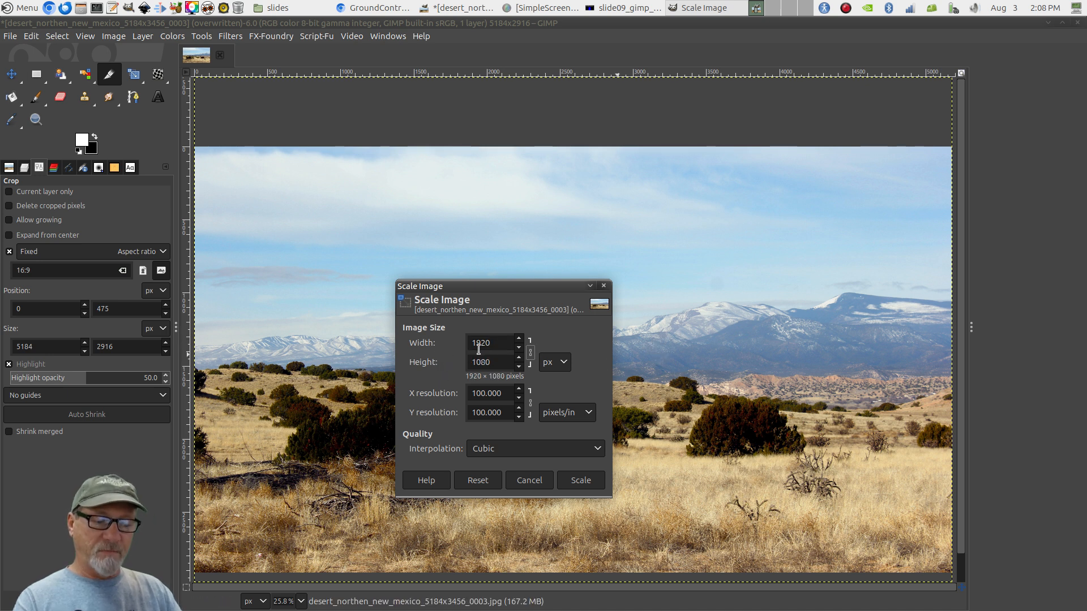
pyautogui.click(583, 481)
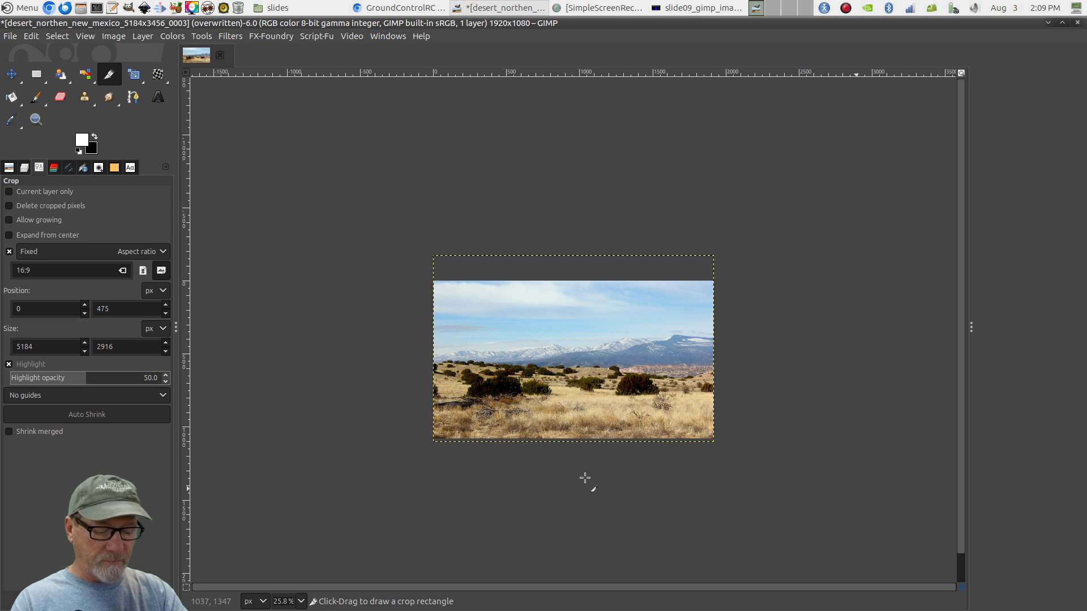
# Fit the 1920×1080 photo to the window for inspection
pyautogui.hotkey('shift', 'ctrl', 'j')
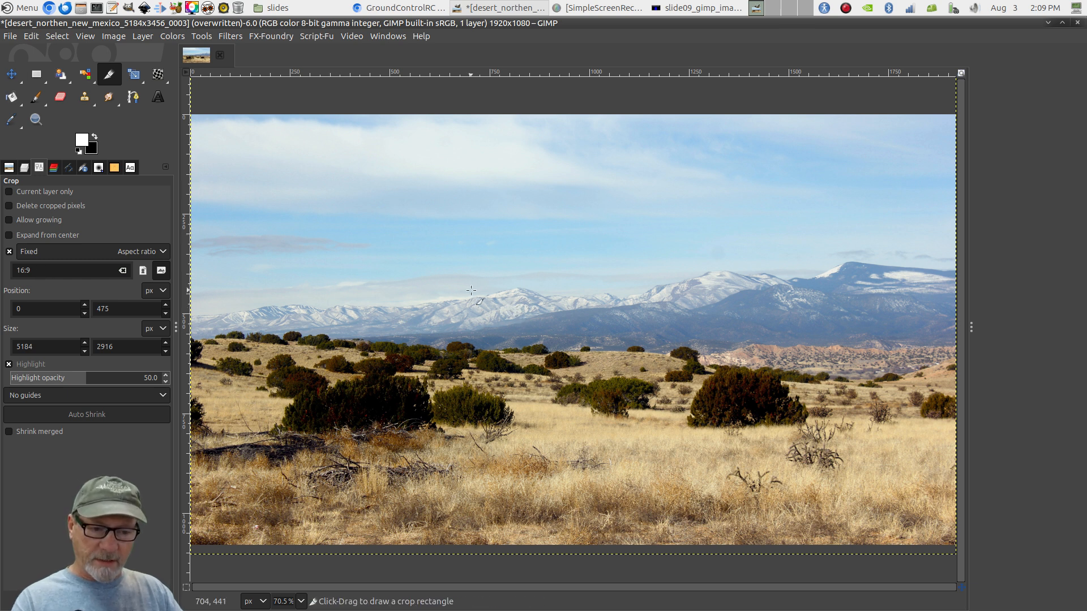
pyautogui.click(10, 36)
pyautogui.click(32, 80)
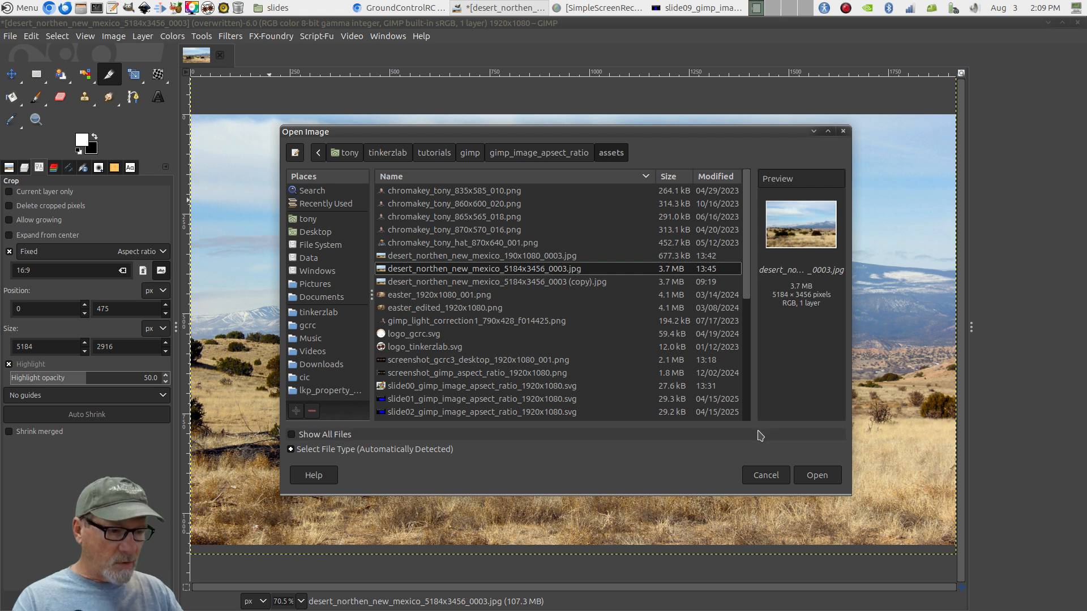
pyautogui.click(814, 476)
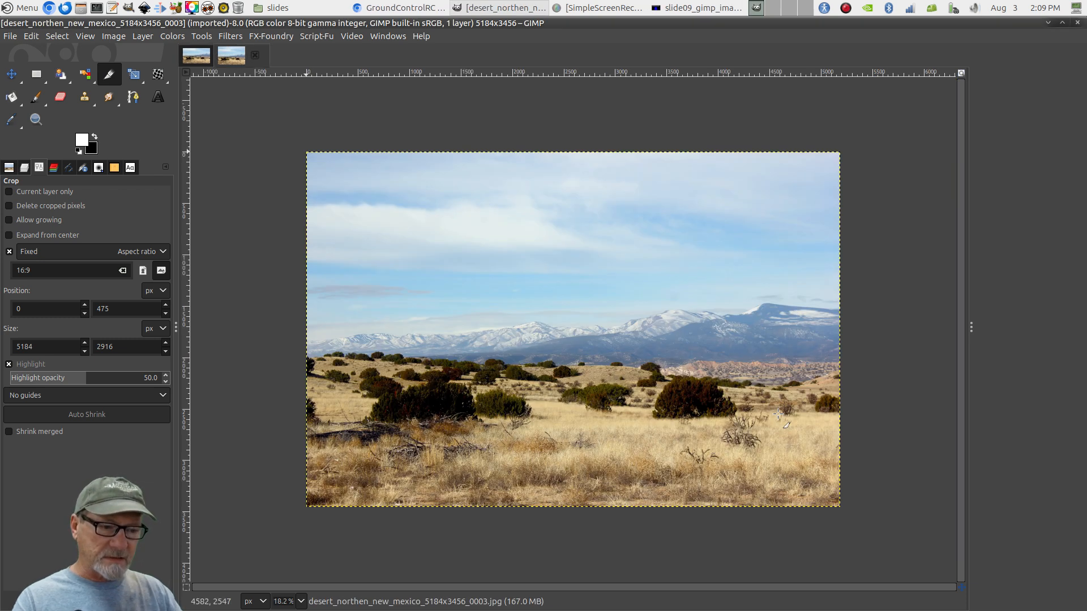
pyautogui.hotkey('shift', 'ctrl', 'j')
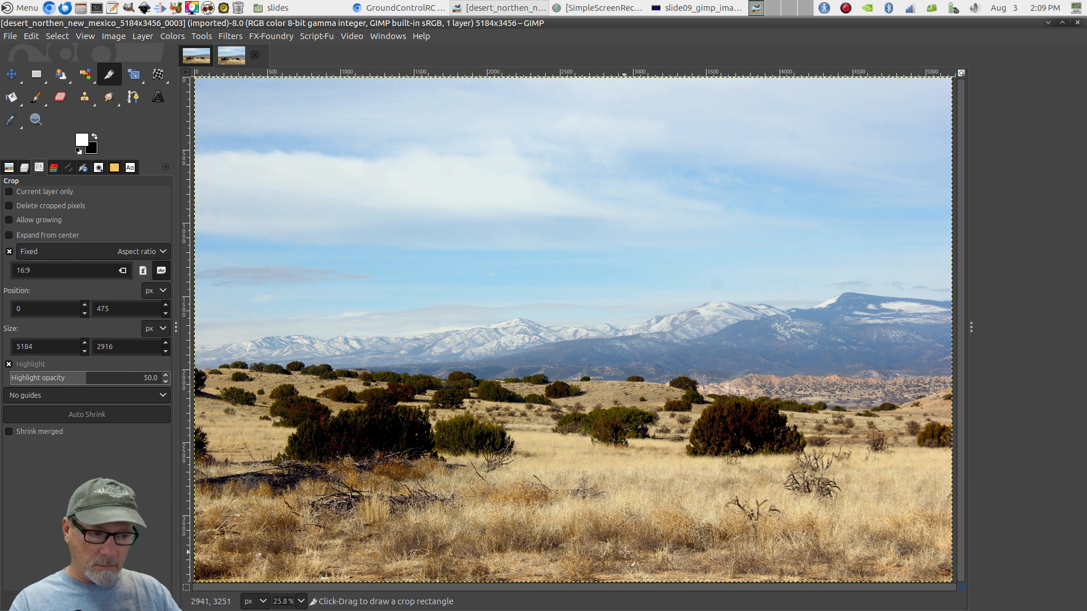
pyautogui.click(196, 59)
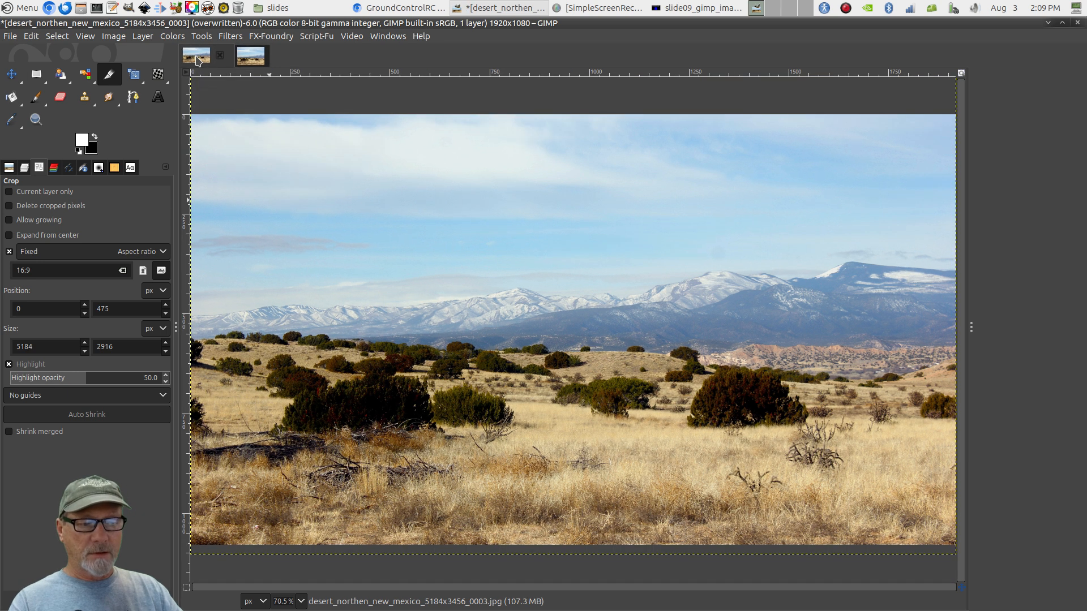
pyautogui.click(244, 57)
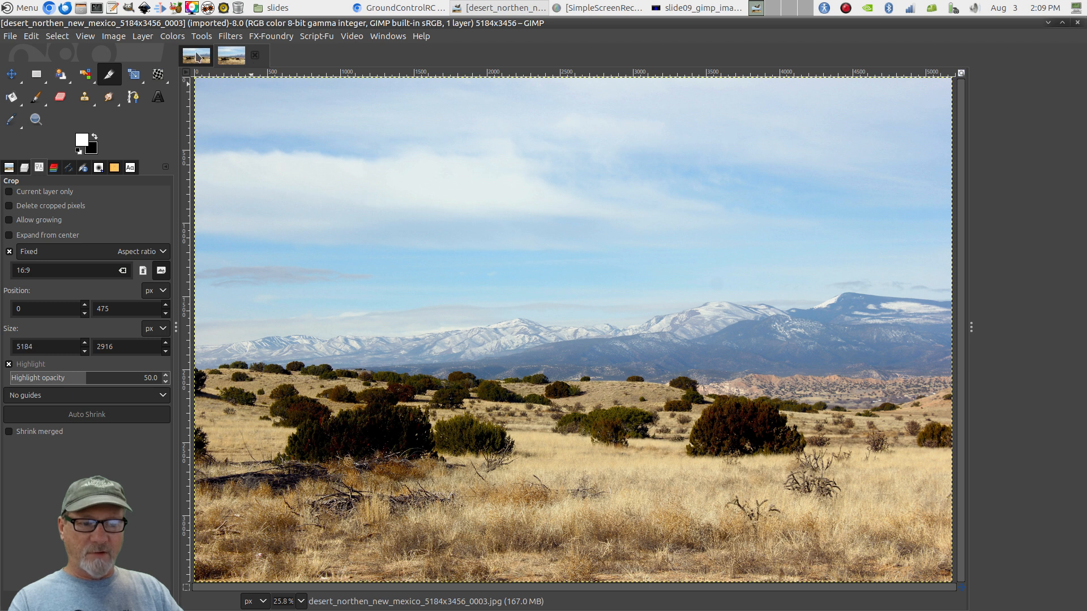
pyautogui.click(197, 55)
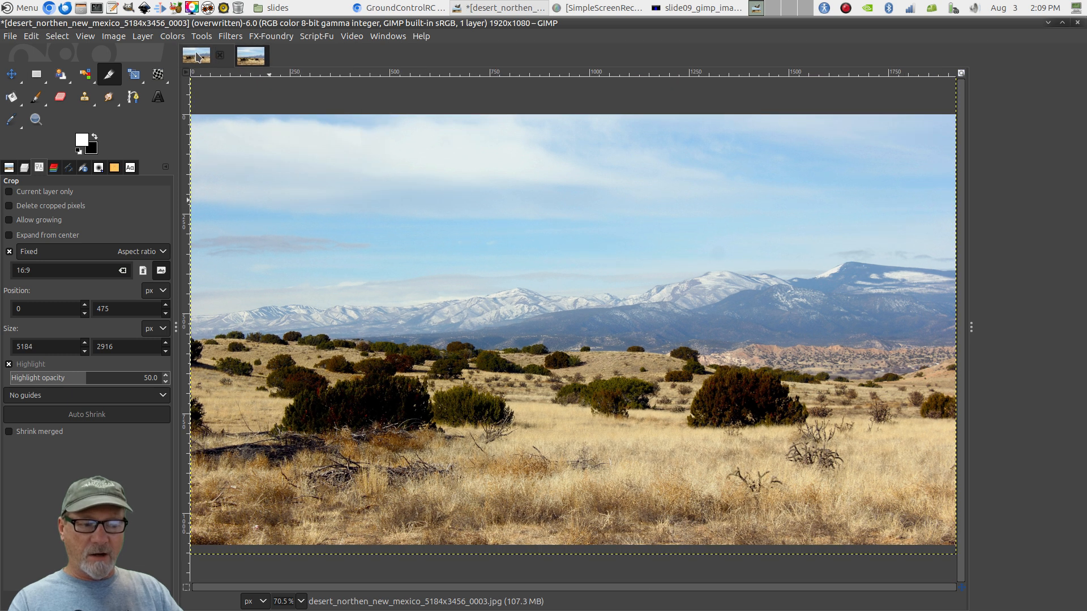
pyautogui.click(257, 57)
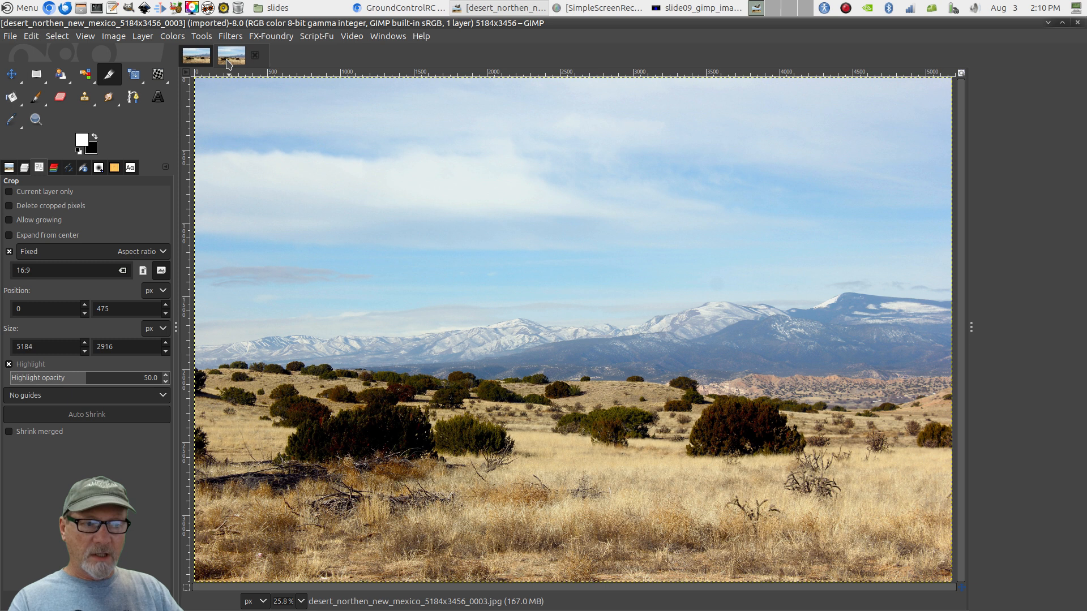
pyautogui.click(189, 60)
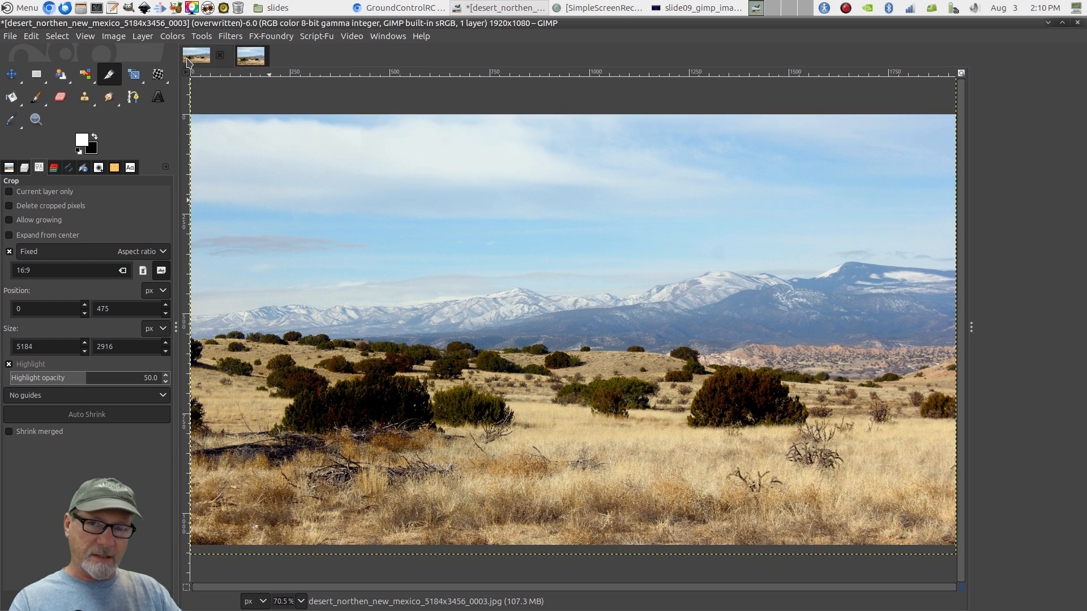
pyautogui.click(260, 59)
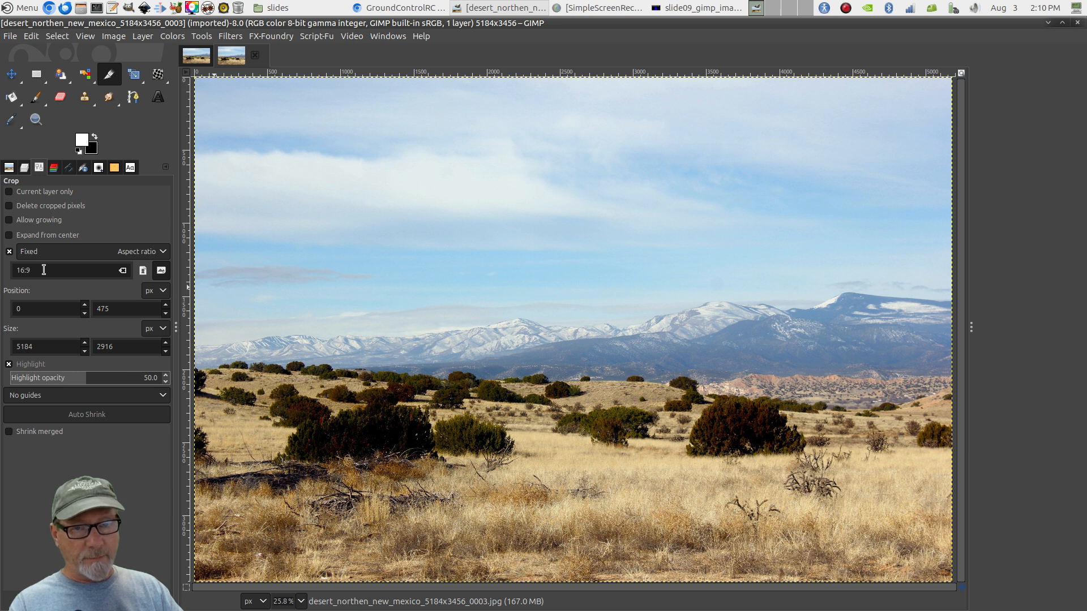
# Change the crop's fixed aspect ratio from 16:9 to 1920x1080
pyautogui.moveTo(43, 270); pyautogui.dragTo(2, 274)
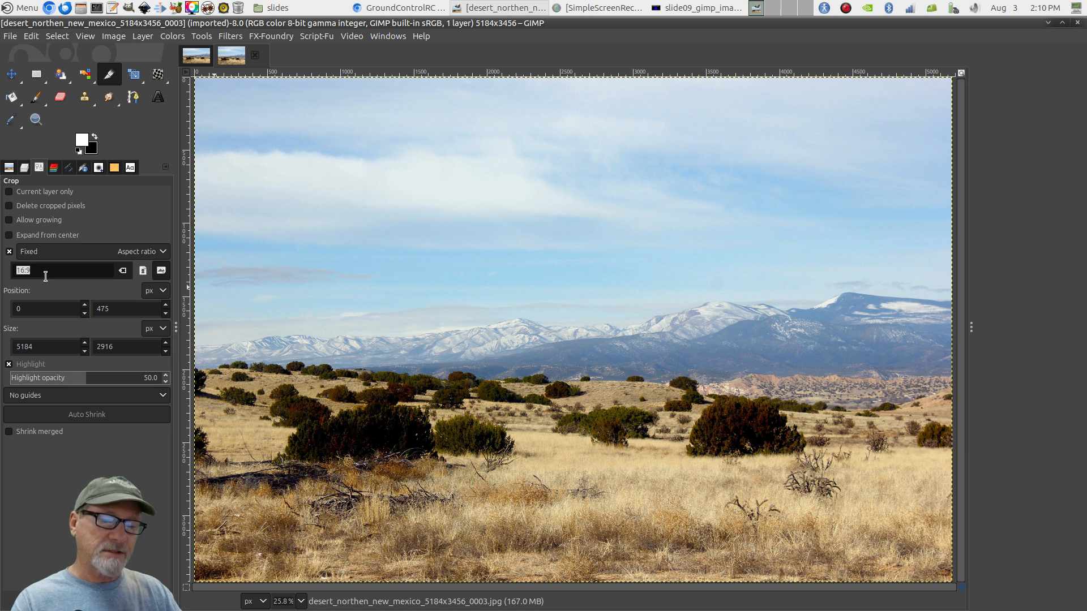
pyautogui.write('1920x1080')
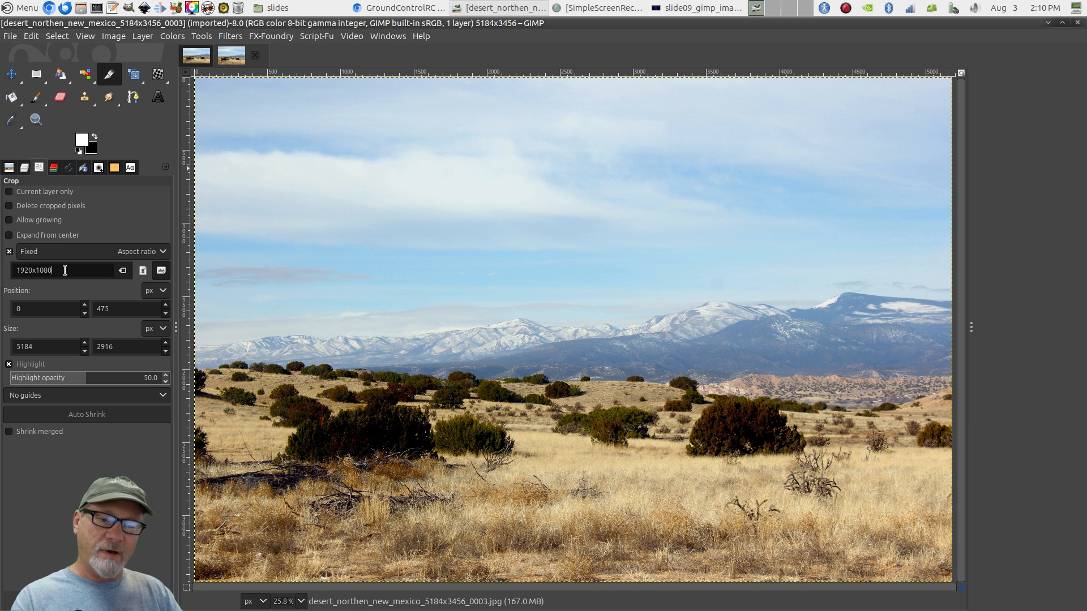
# Crop the second photo copy to a full-width 5184×2916 frame at 1920:1080, moved lower
pyautogui.moveTo(206, 118); pyautogui.dragTo(945, 595)
pyautogui.moveTo(230, 529); pyautogui.dragTo(143, 528)
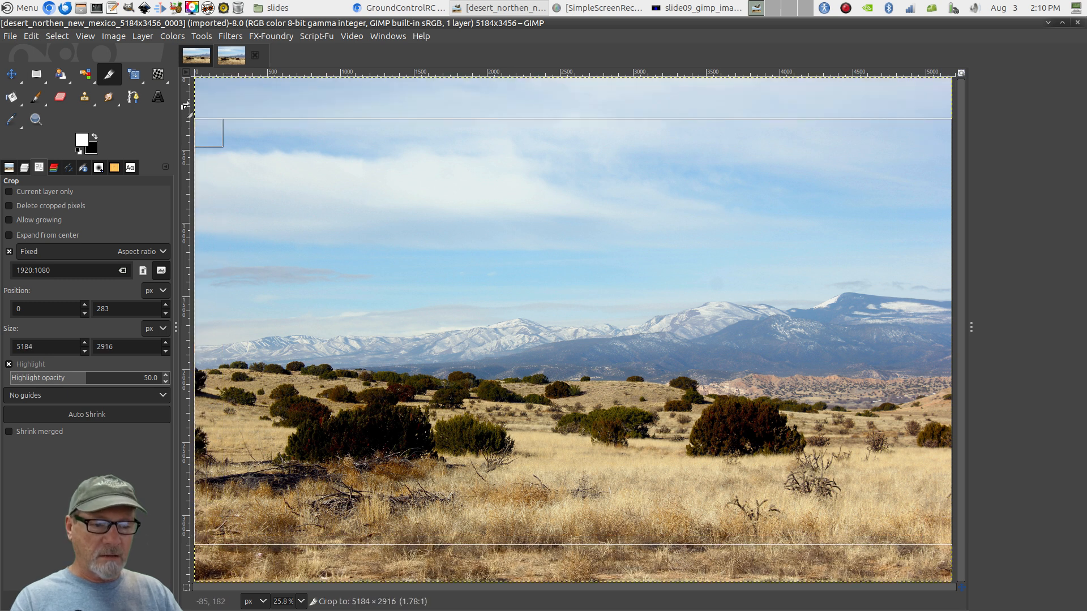
pyautogui.moveTo(531, 205); pyautogui.dragTo(525, 229)
pyautogui.press('Return')
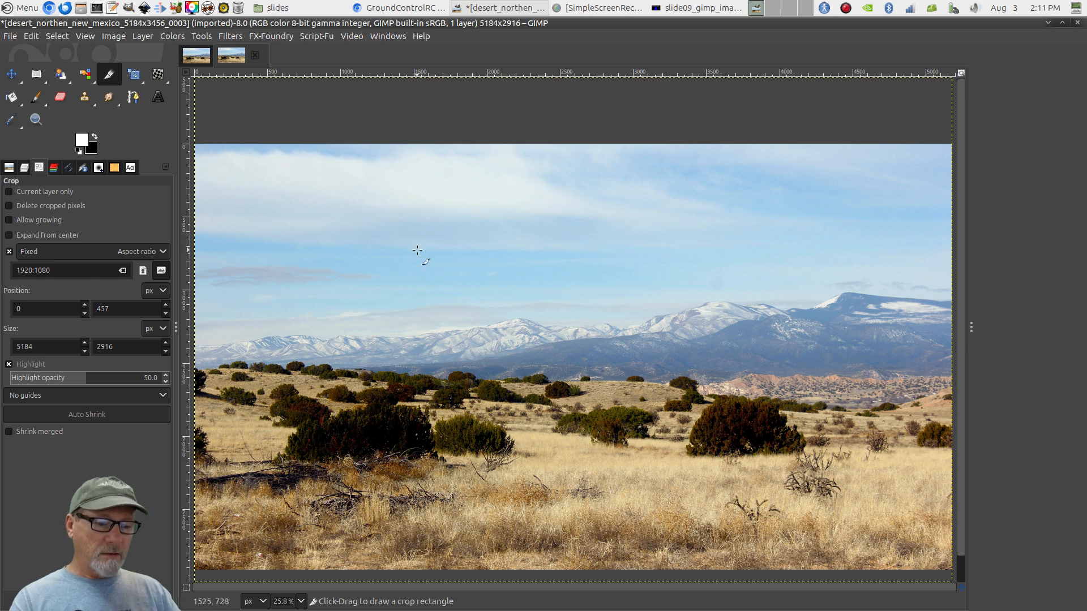
# Scale the cropped second copy to 1920×1080 pixels with Scale Image
pyautogui.rightClick(429, 217)
pyautogui.moveTo(509, 292)
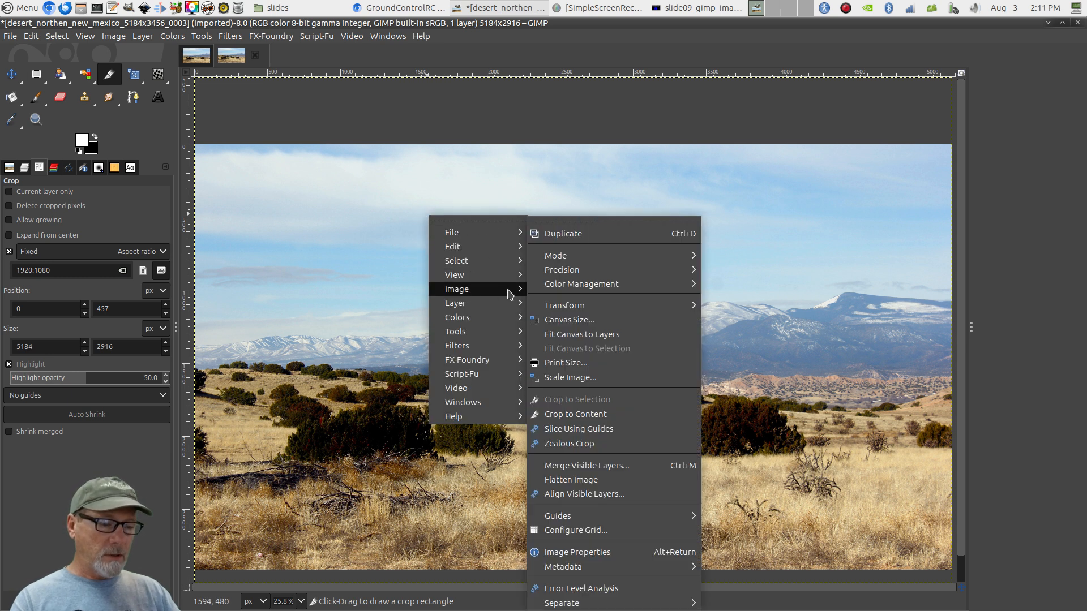
pyautogui.click(563, 378)
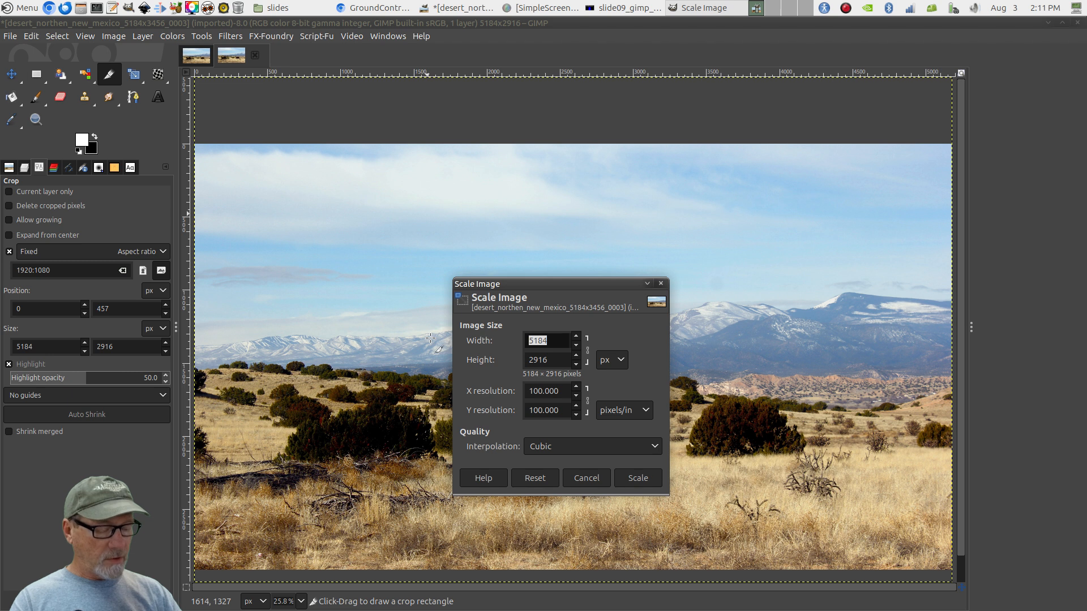
pyautogui.write('1920')
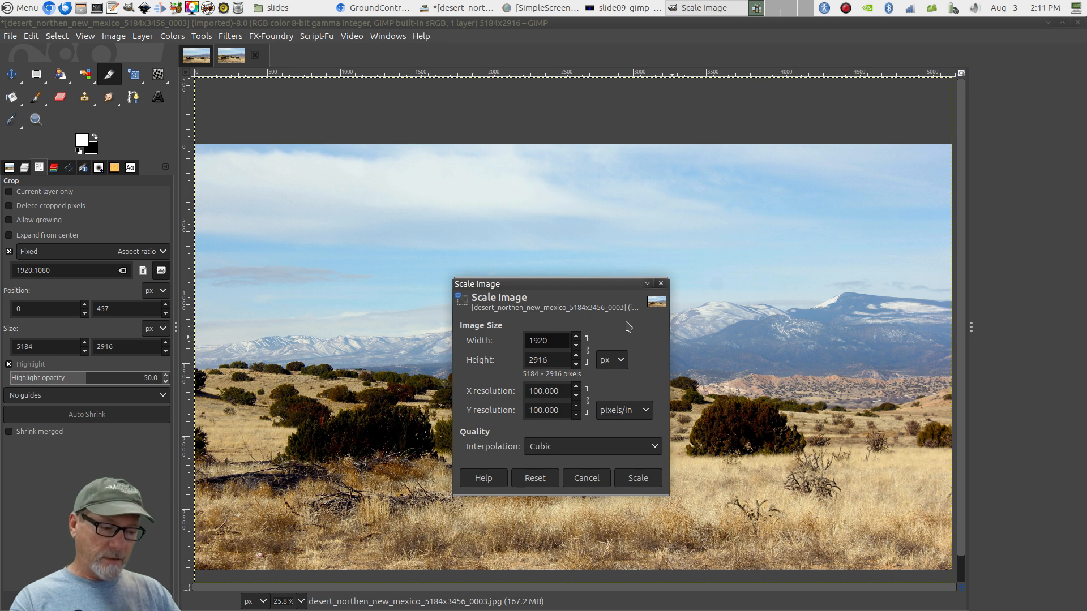
pyautogui.press('Tab')
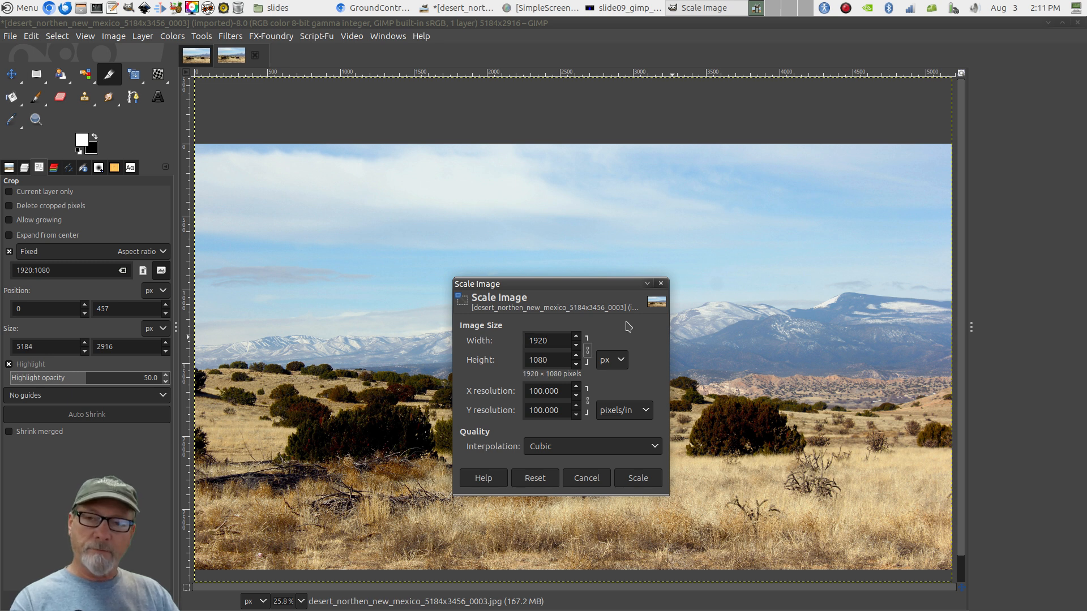
pyautogui.click(624, 481)
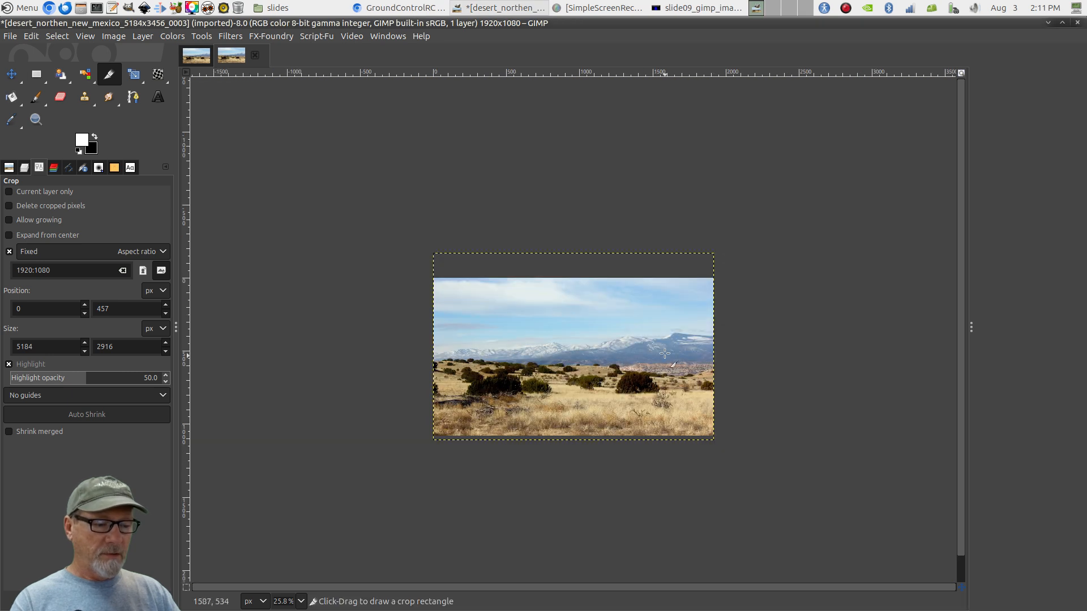
# Fit the new copy to the window and flip between both 1920×1080 versions to compare
pyautogui.hotkey('shift', 'ctrl', 'j')
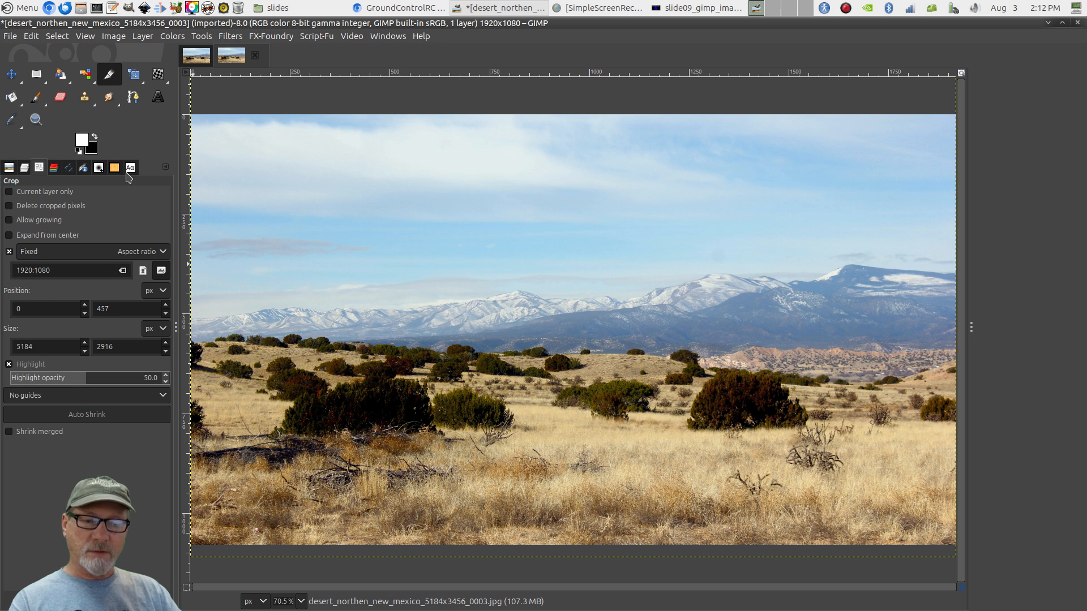
pyautogui.click(203, 63)
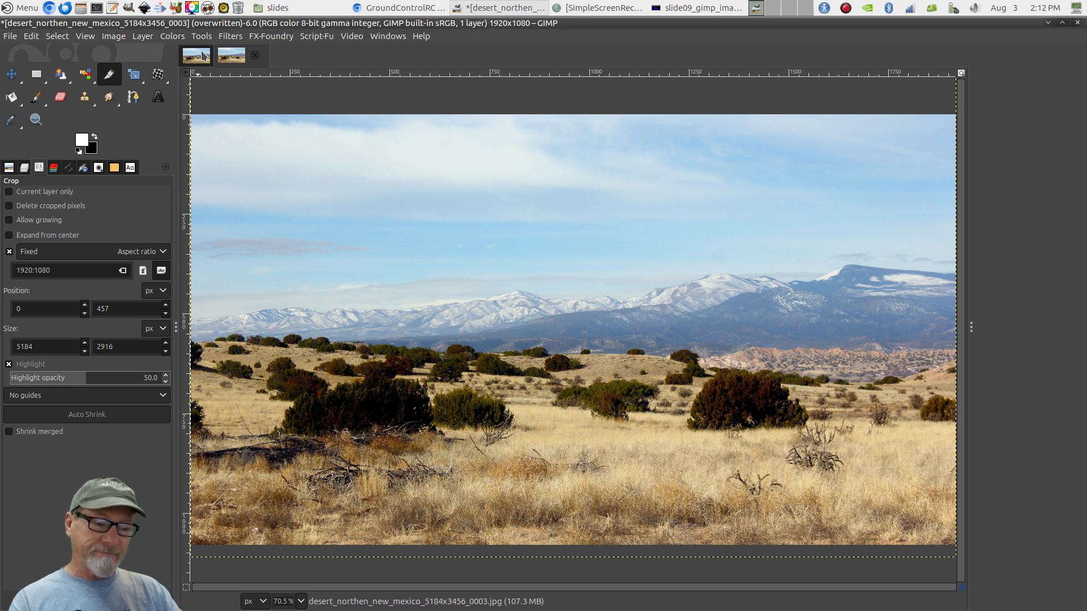
pyautogui.click(245, 60)
pyautogui.click(194, 62)
pyautogui.click(249, 61)
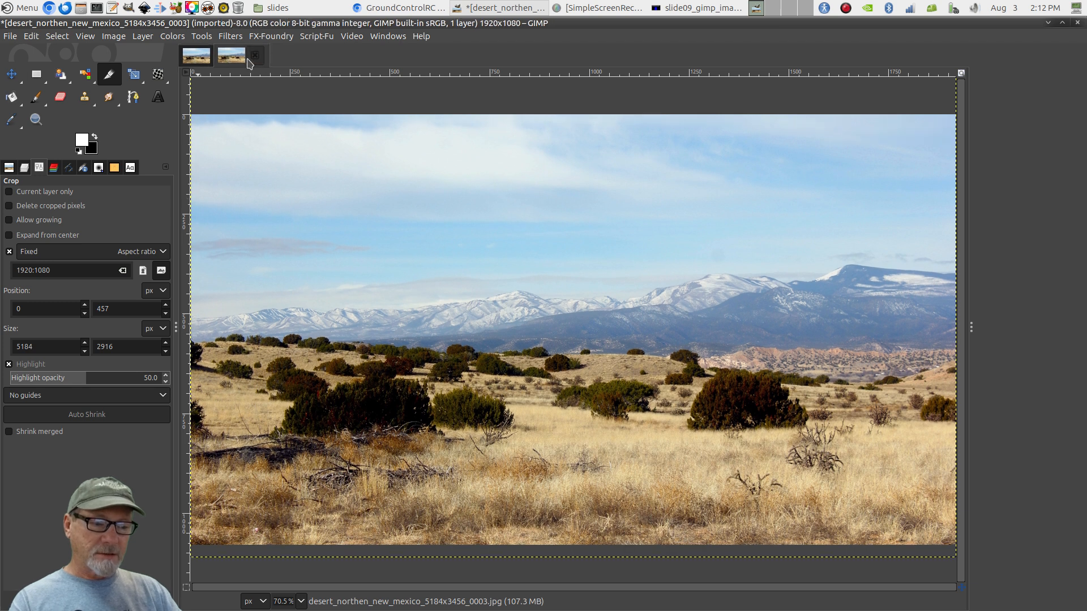
pyautogui.click(194, 62)
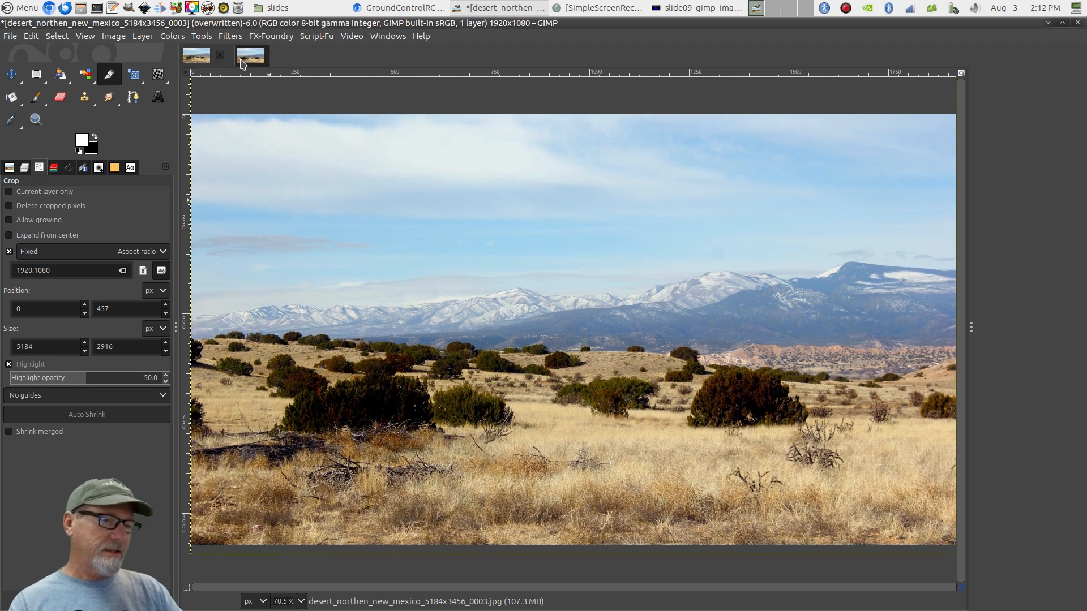
pyautogui.click(243, 62)
pyautogui.click(194, 60)
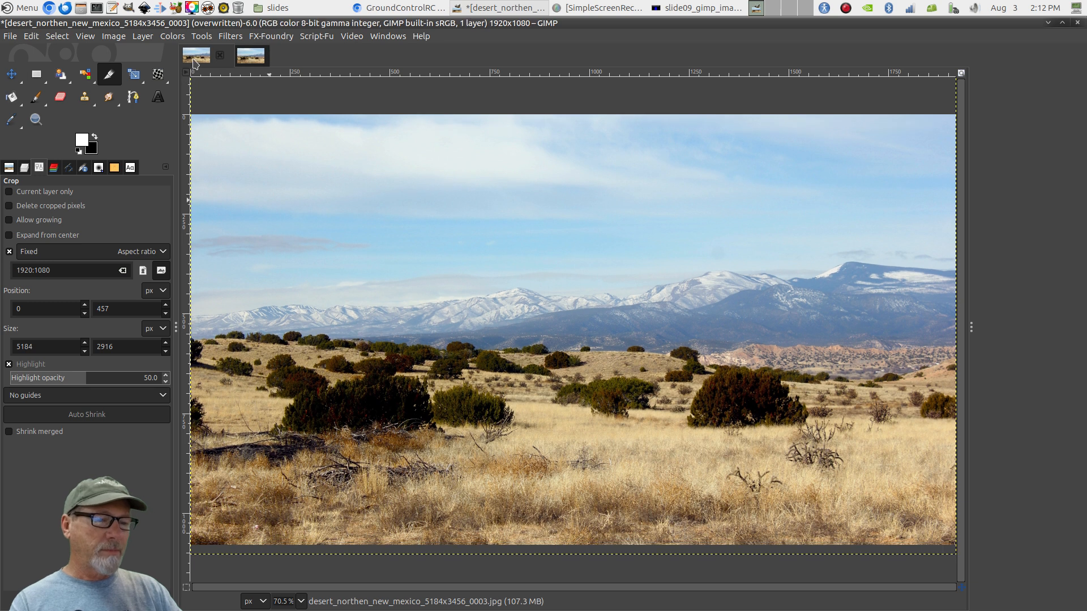
pyautogui.click(250, 56)
pyautogui.click(197, 61)
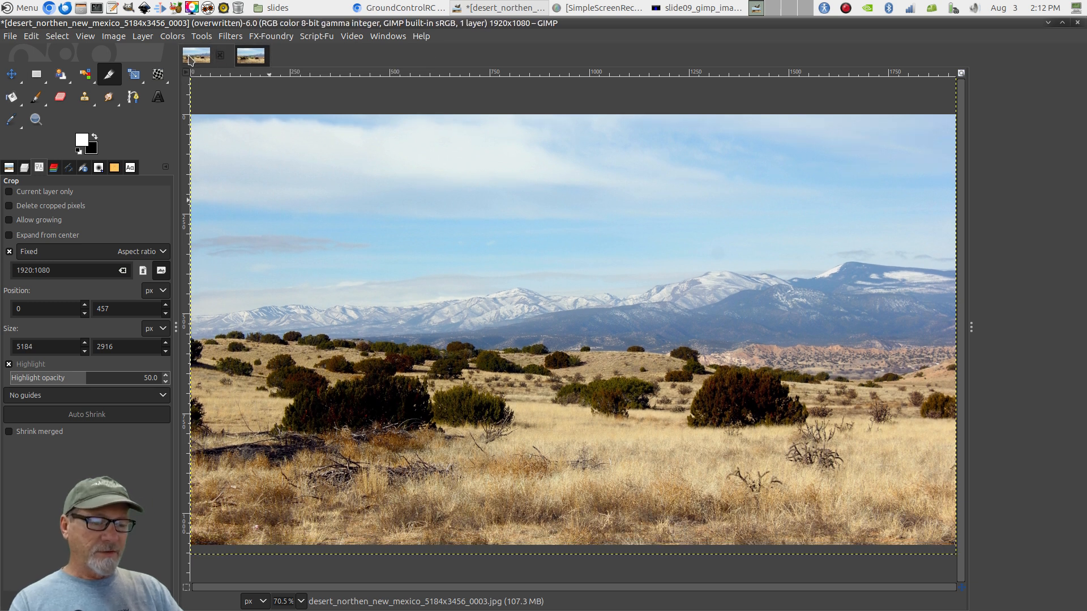
pyautogui.click(251, 60)
pyautogui.click(198, 63)
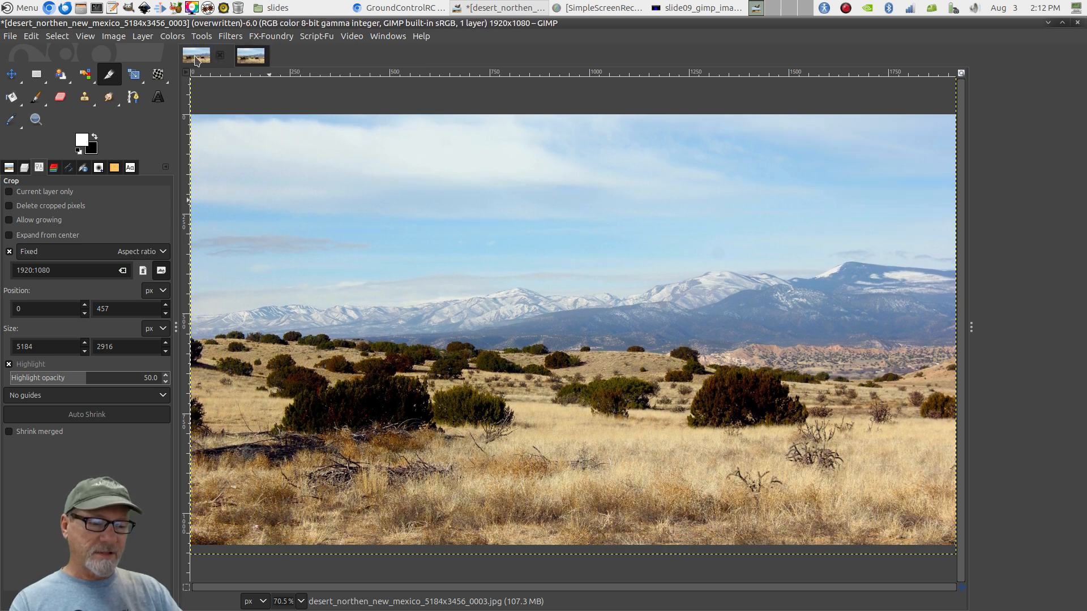
pyautogui.click(242, 61)
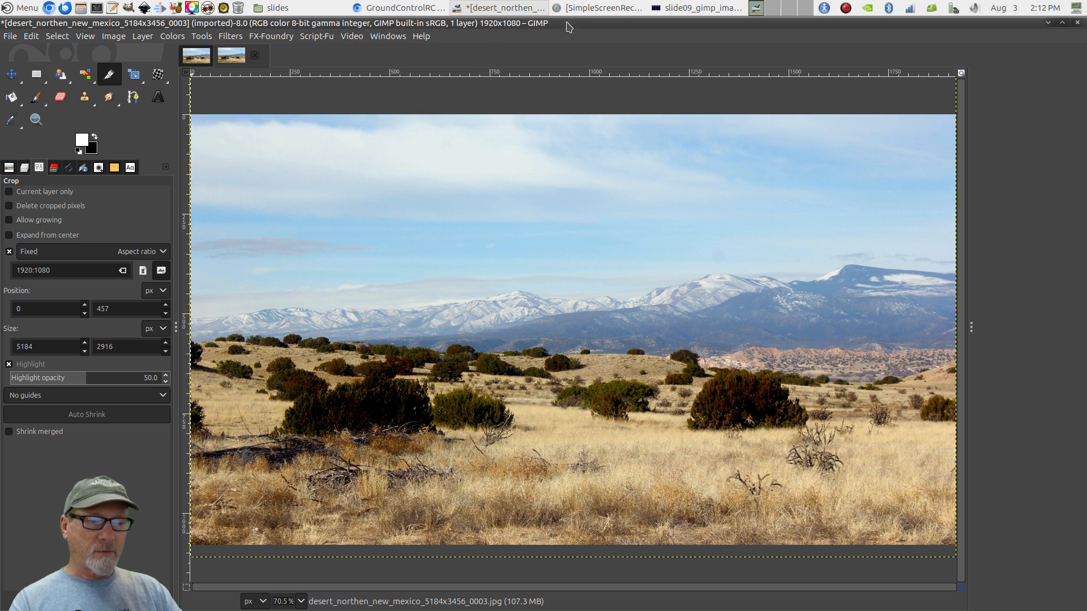
pyautogui.click(204, 62)
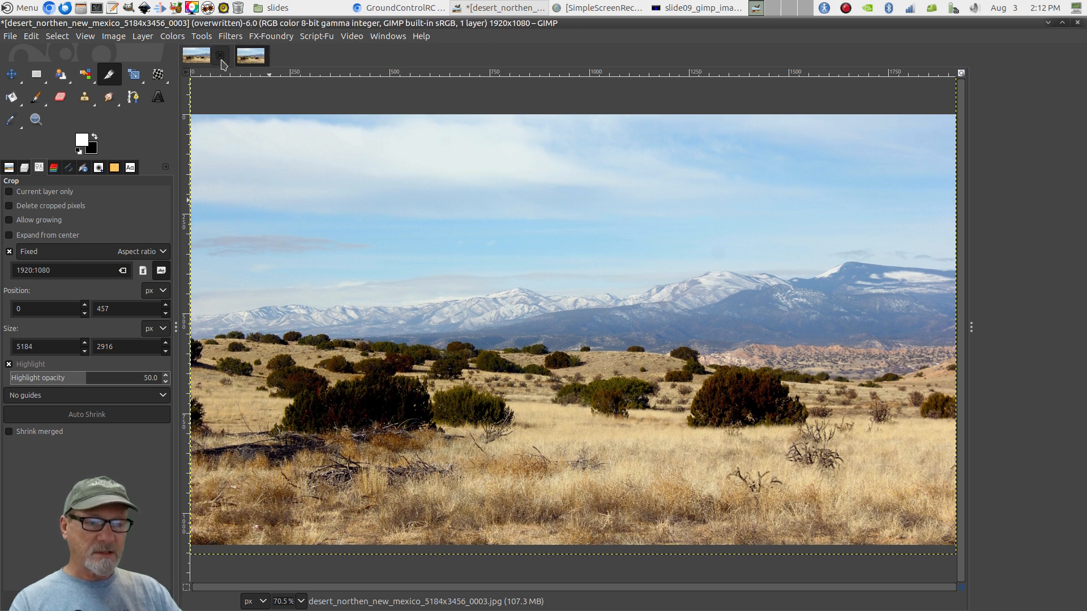
pyautogui.click(249, 56)
pyautogui.click(198, 57)
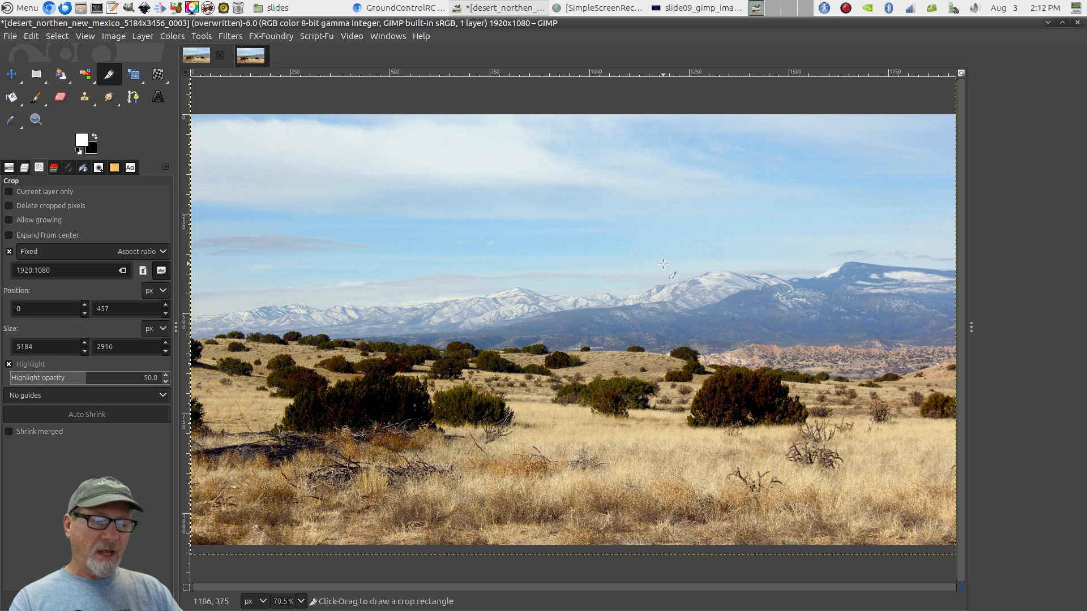